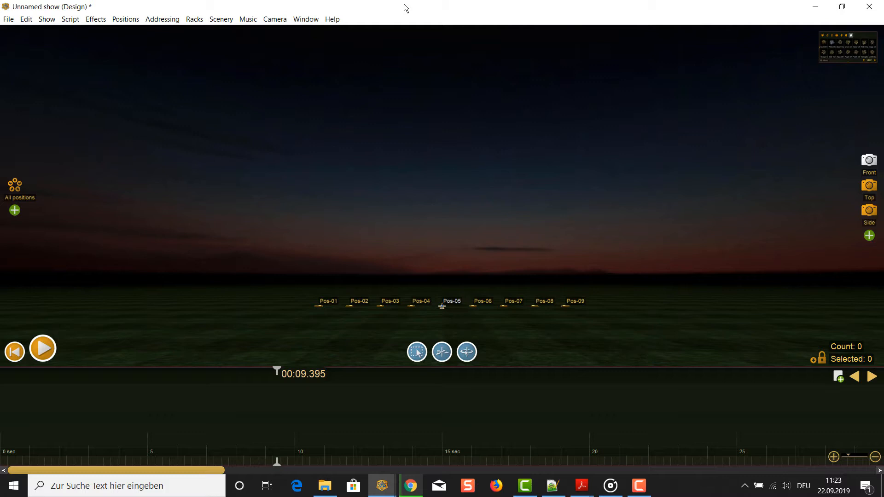
Open the 3D Warehouse website with the command for browsing and downloading SketchUp models, and dismiss the Learn SketchUp pop-up.
{"action": "left_click", "coordinate": [221, 19]}
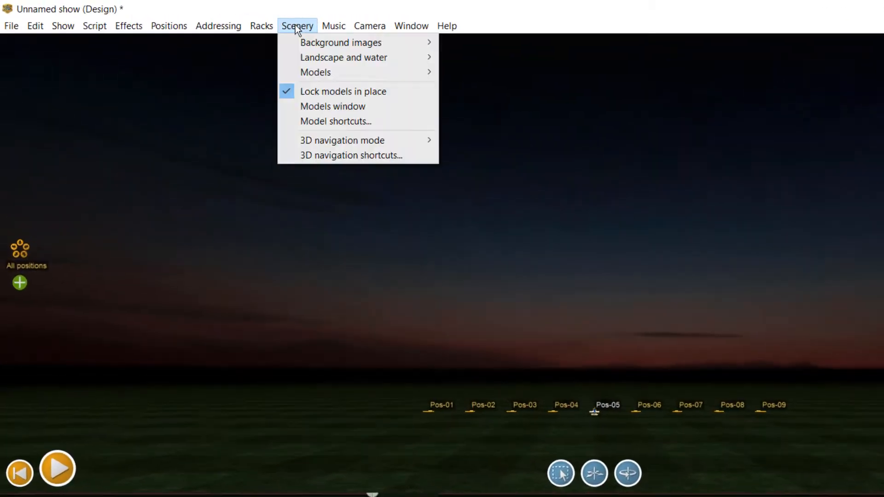
{"action": "mouse_move", "coordinate": [234, 52]}
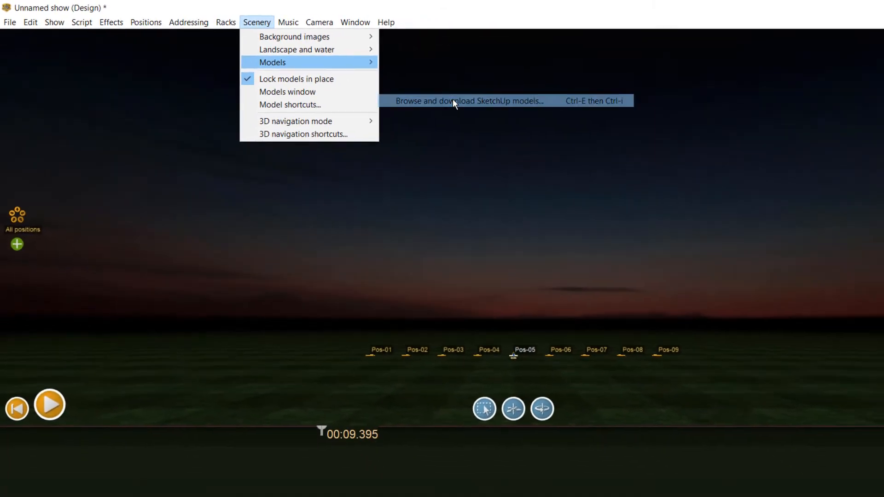
{"action": "left_click", "coordinate": [588, 130]}
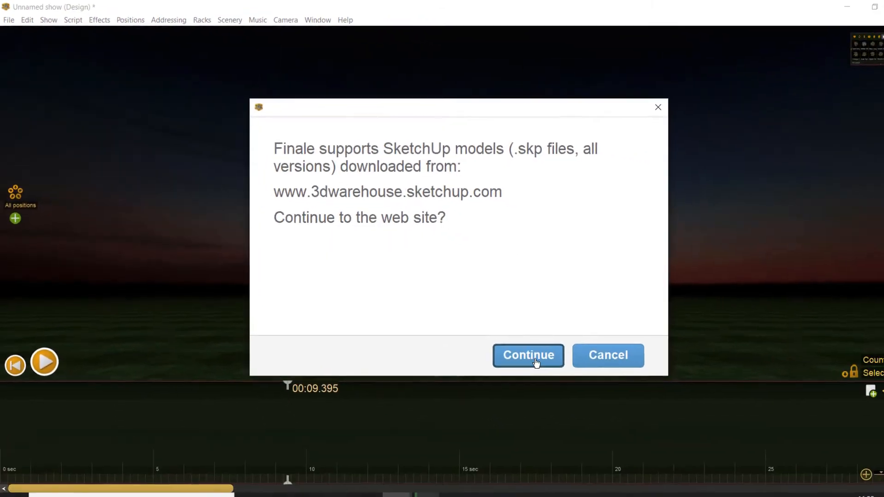
{"action": "left_click", "coordinate": [585, 395]}
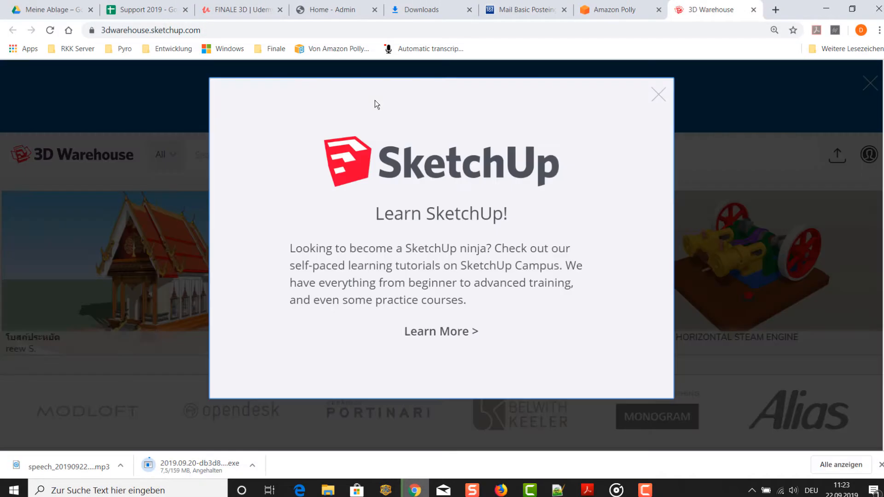
{"action": "left_click", "coordinate": [660, 96]}
Search 3D Warehouse for "old bridge heidelberg" and open the page of the Old Bridge in Heidelberg model.
{"action": "left_click", "coordinate": [248, 156]}
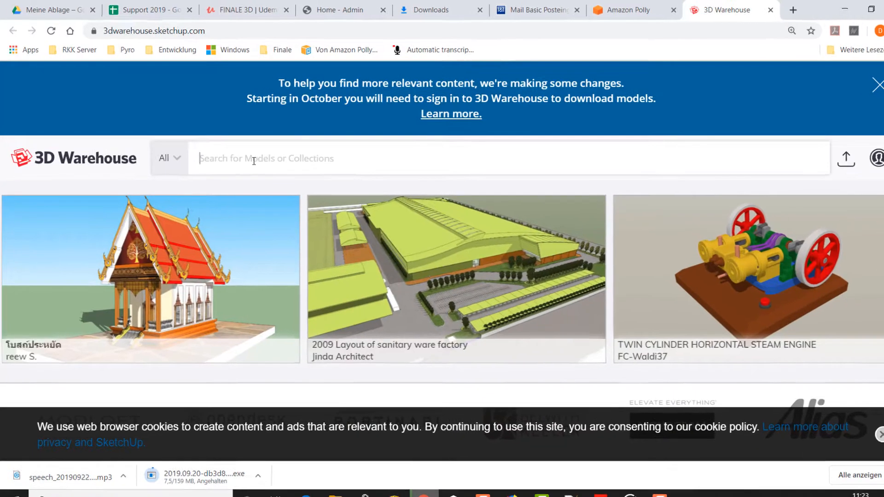
{"action": "type", "text": "old br"}
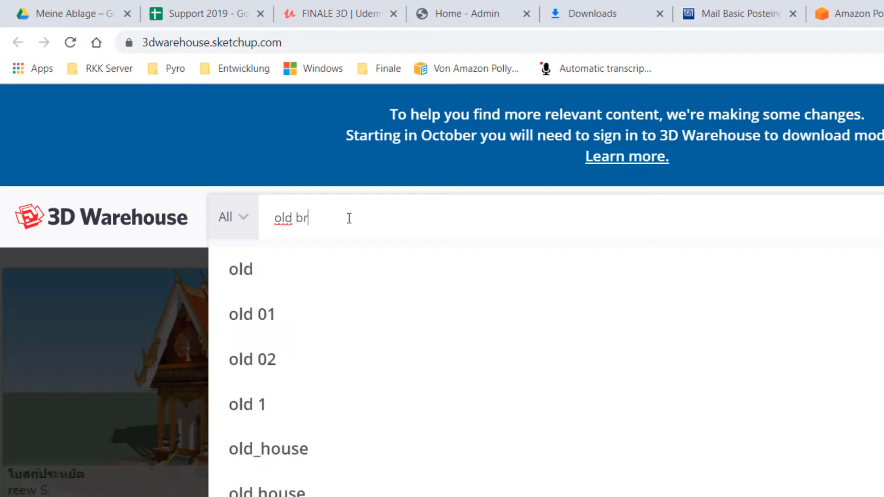
{"action": "type", "text": "idge heidel"}
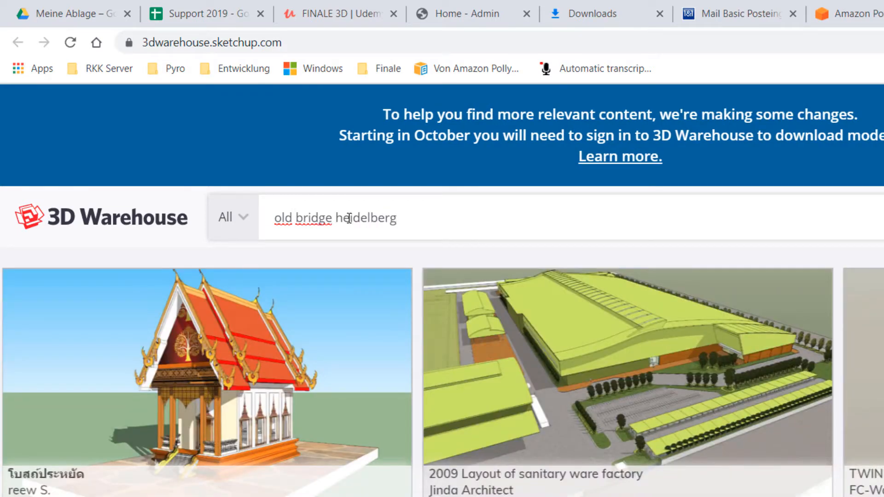
{"action": "type", "text": "berg"}
{"action": "key", "text": "Return"}
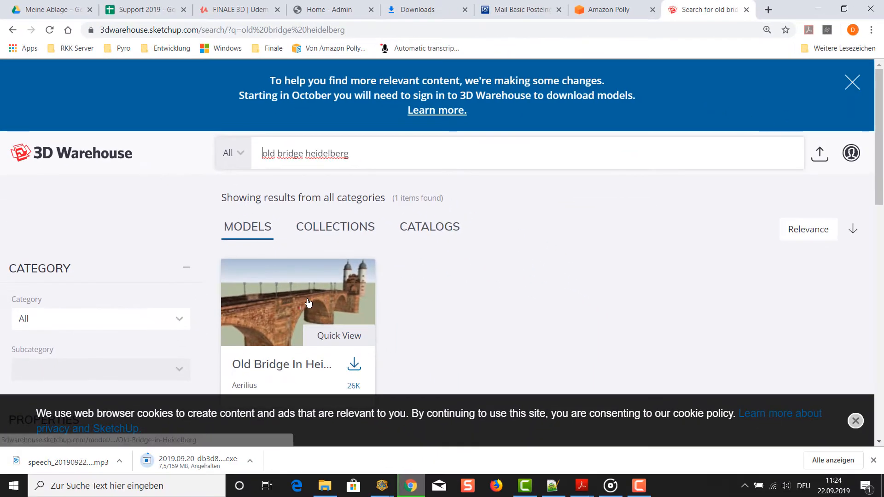
{"action": "left_click", "coordinate": [432, 423]}
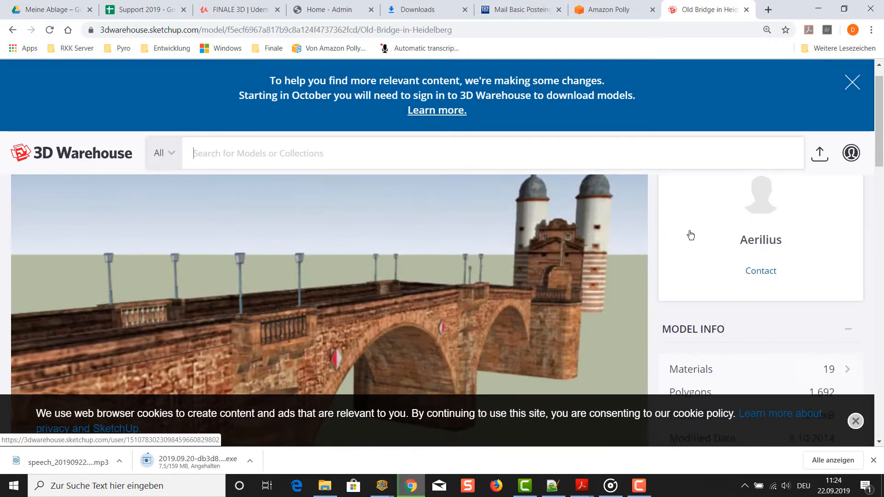
Examine the bridge model's information, in particular its polygon count.
{"action": "scroll", "coordinate": [691, 235], "scroll_direction": "down", "scroll_amount": 2}
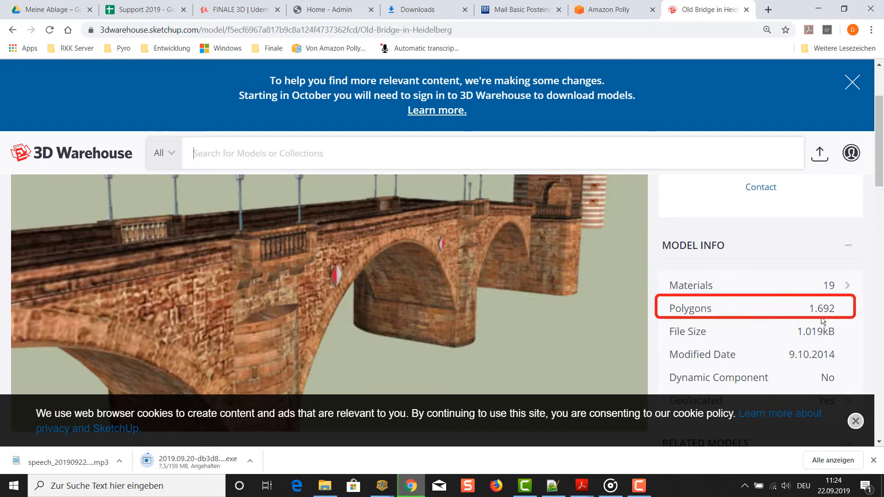
{"action": "scroll", "coordinate": [822, 317], "scroll_direction": "down", "scroll_amount": 1}
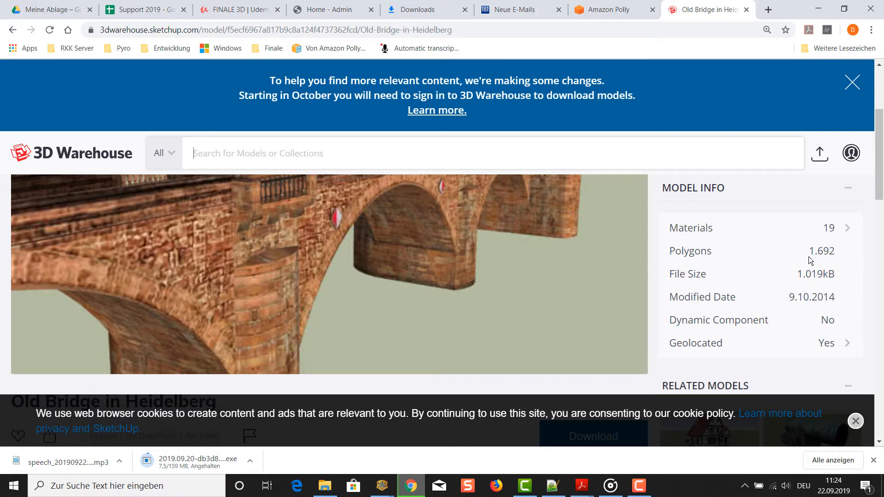
{"action": "mouse_move", "coordinate": [521, 224]}
{"action": "scroll", "coordinate": [516, 244], "scroll_direction": "up", "scroll_amount": 2}
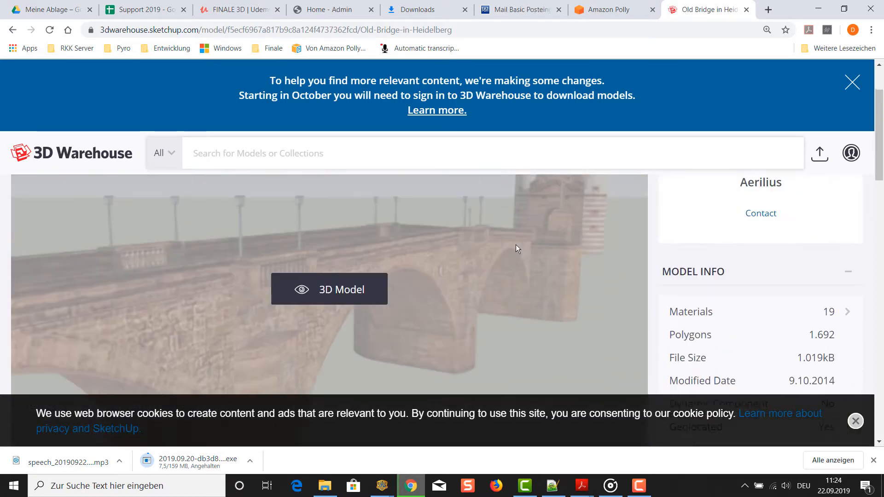
{"action": "scroll", "coordinate": [460, 217], "scroll_direction": "down", "scroll_amount": 2}
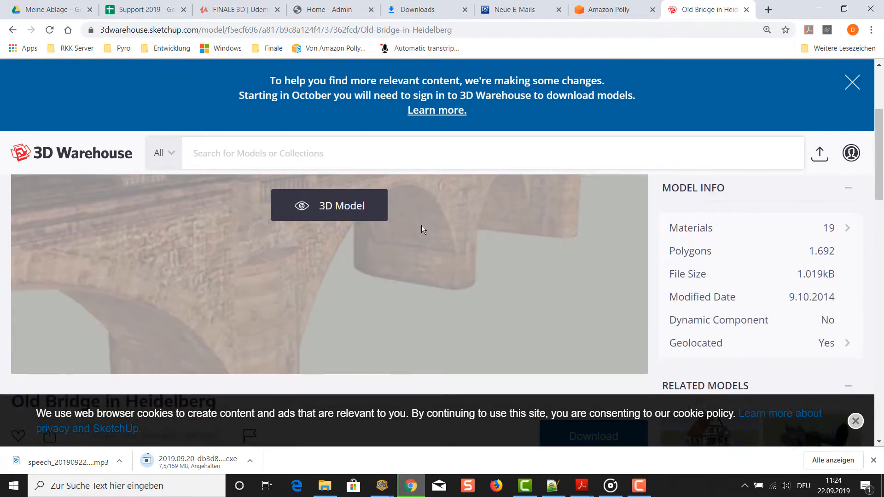
Load the interactive 3D preview of the Old Bridge in Heidelberg and inspect the bridge from several angles.
{"action": "left_click", "coordinate": [353, 206]}
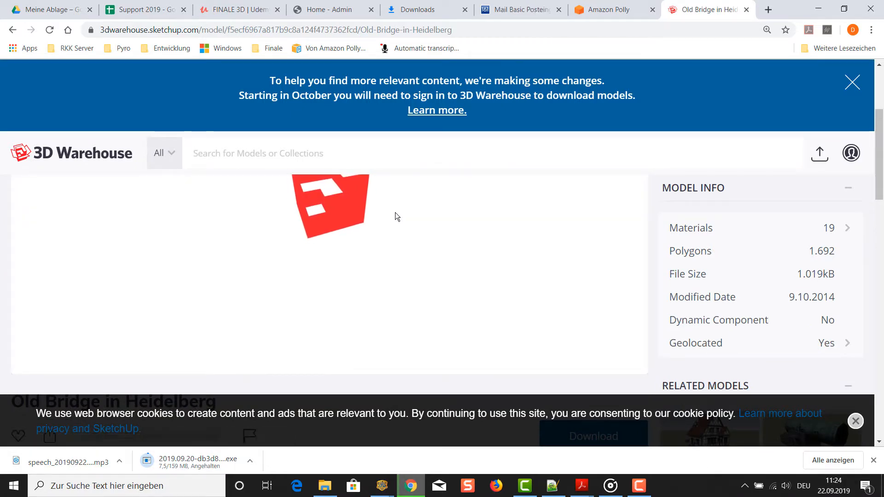
{"action": "scroll", "coordinate": [410, 218], "scroll_direction": "down", "scroll_amount": 1}
{"action": "scroll", "coordinate": [410, 221], "scroll_direction": "down", "scroll_amount": 1}
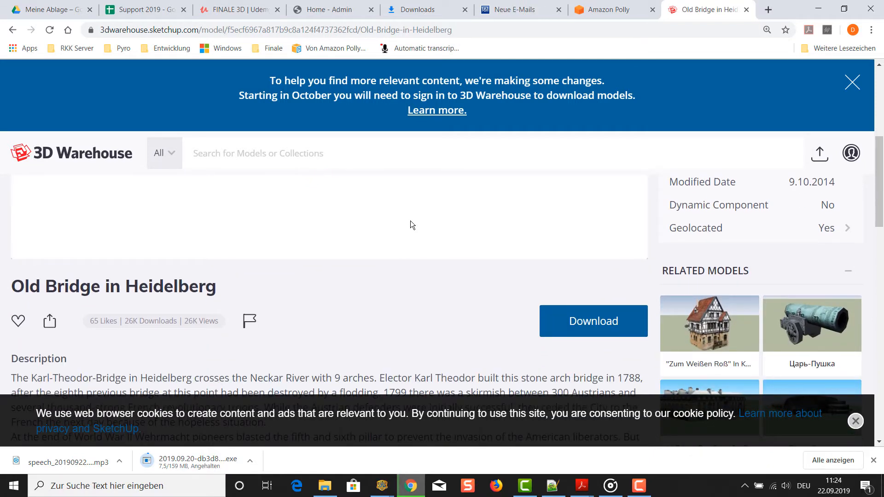
{"action": "scroll", "coordinate": [410, 220], "scroll_direction": "up", "scroll_amount": 4}
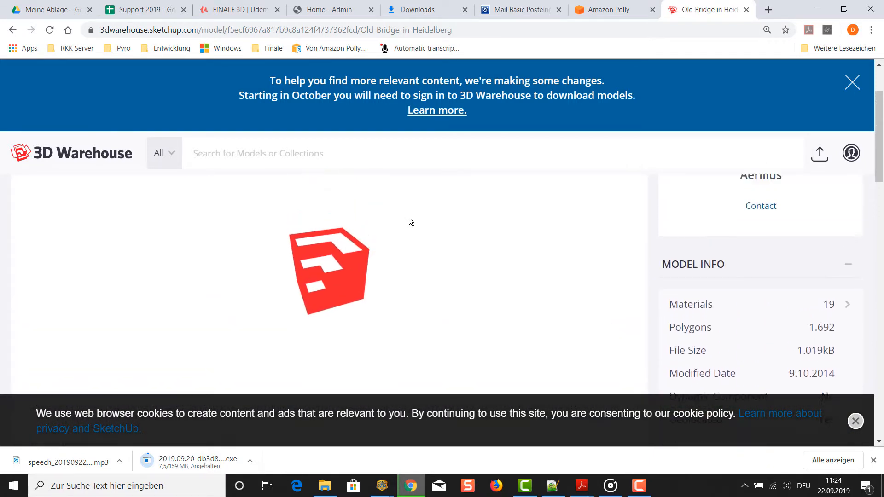
{"action": "scroll", "coordinate": [408, 218], "scroll_direction": "up", "scroll_amount": 1}
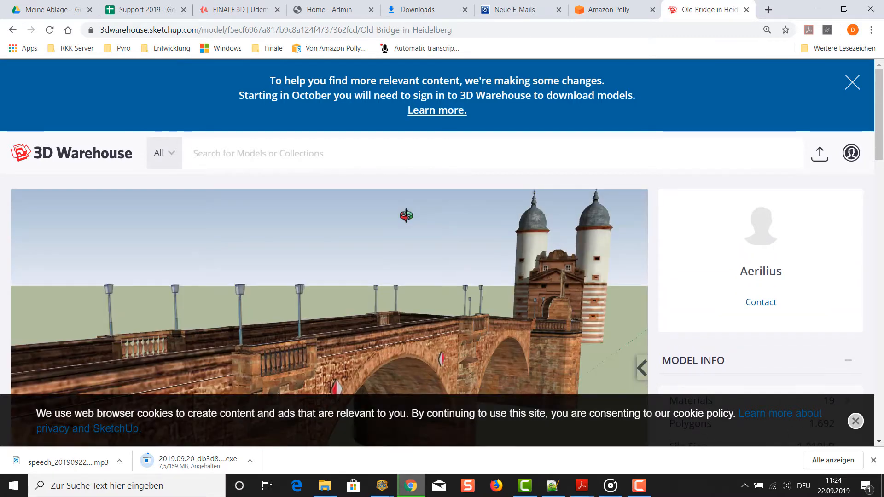
{"action": "scroll", "coordinate": [407, 216], "scroll_direction": "down", "scroll_amount": 3}
{"action": "left_click_drag", "start_coordinate": [408, 216], "coordinate": [451, 215]}
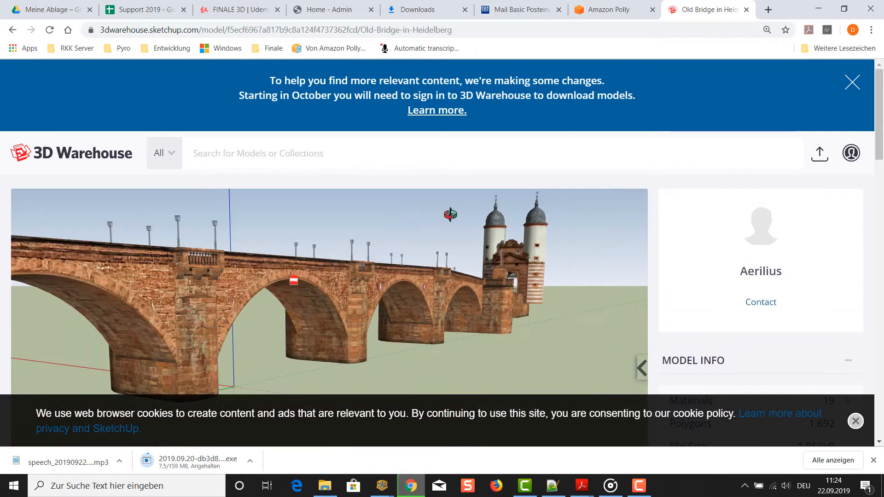
{"action": "mouse_move", "coordinate": [880, 152]}
{"action": "left_mouse_down"}
{"action": "mouse_move", "coordinate": [883, 220]}
{"action": "mouse_move", "coordinate": [881, 148]}
{"action": "left_mouse_up"}
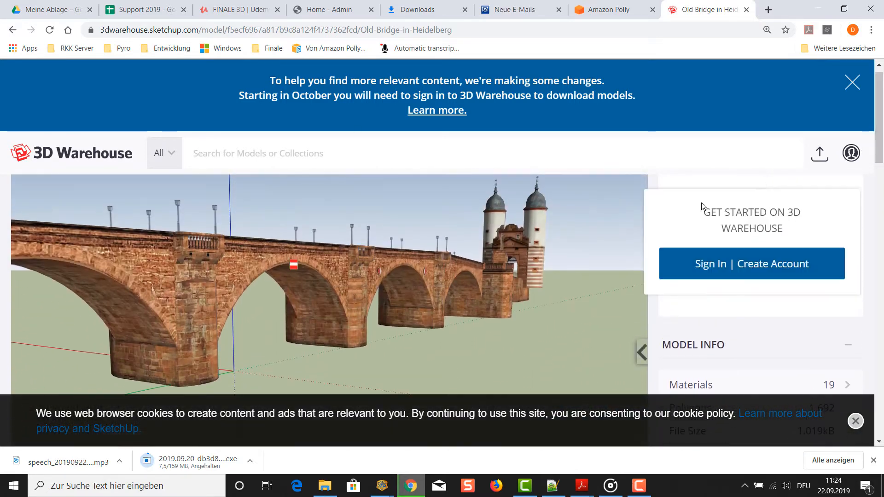
{"action": "left_click_drag", "start_coordinate": [491, 258], "coordinate": [322, 295]}
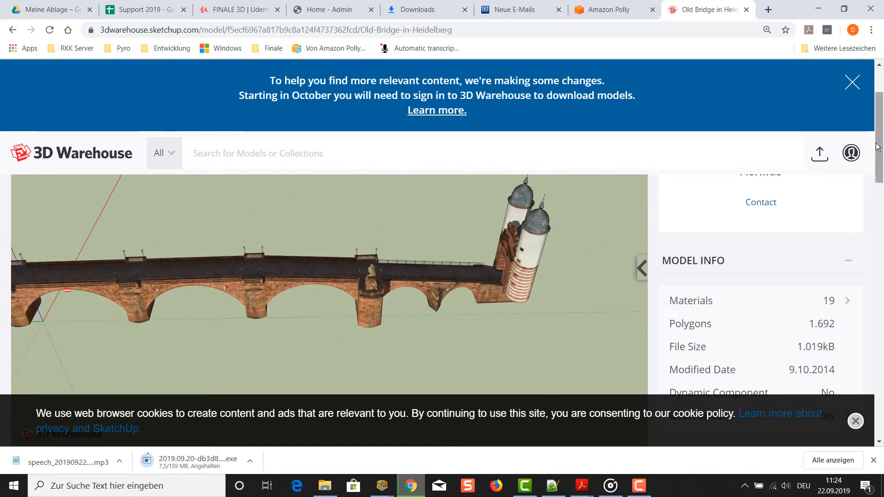
Download the Old Bridge in Heidelberg as a SketchUp 2018 model.
{"action": "scroll", "coordinate": [880, 153], "scroll_direction": "down", "scroll_amount": 5}
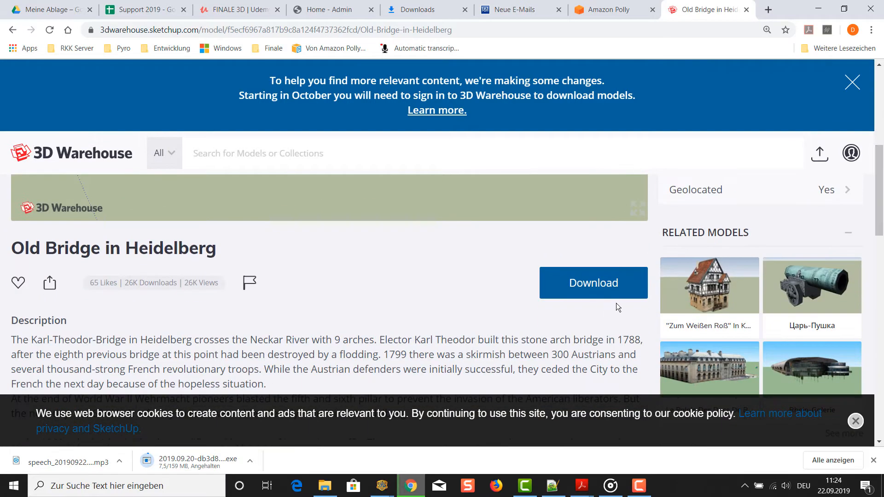
{"action": "left_click", "coordinate": [600, 285]}
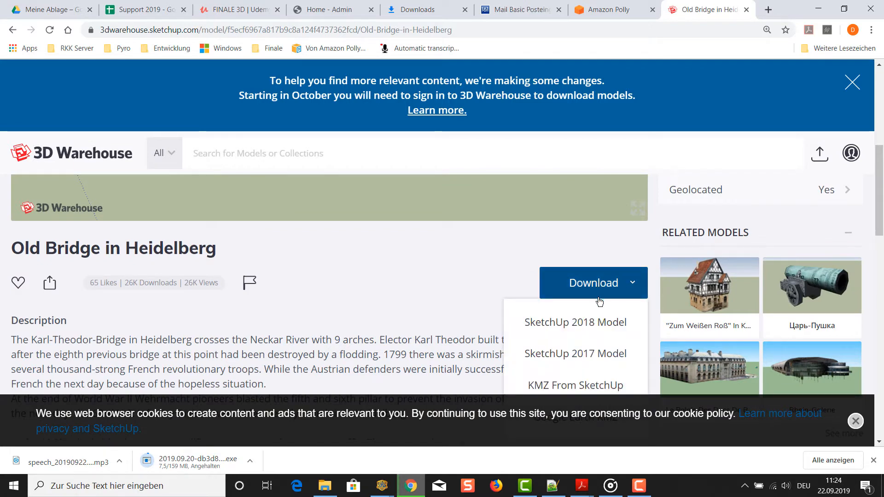
{"action": "left_click", "coordinate": [599, 323]}
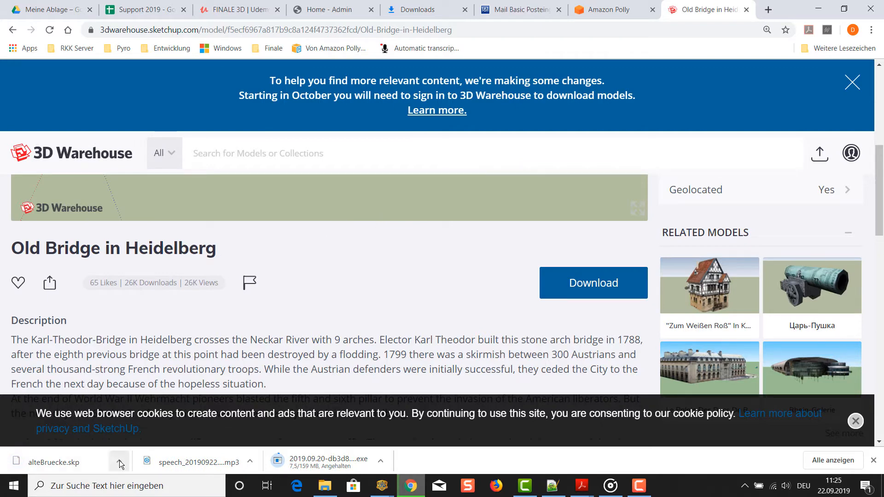
Switch to the Finale 3D design window and add the model alteBruecke.skp from the Downloads folder to the scenery.
{"action": "mouse_move", "coordinate": [383, 486]}
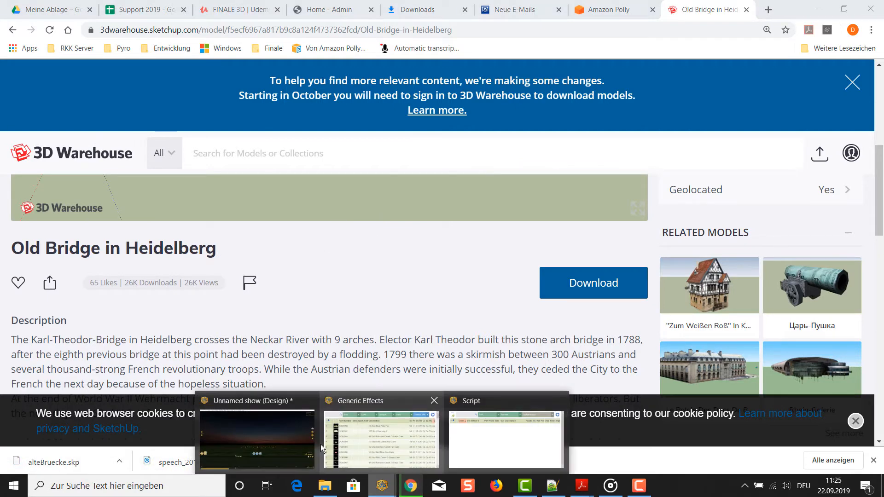
{"action": "left_click", "coordinate": [314, 438]}
{"action": "left_click", "coordinate": [324, 26]}
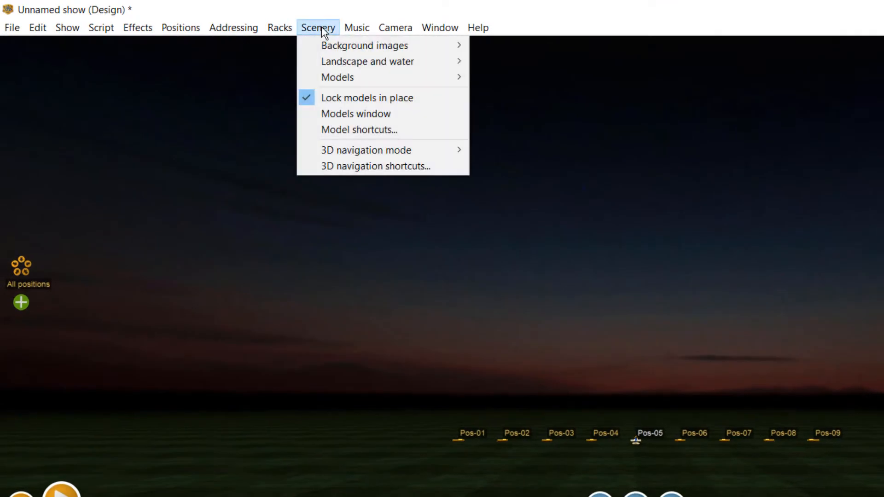
{"action": "mouse_move", "coordinate": [343, 76]}
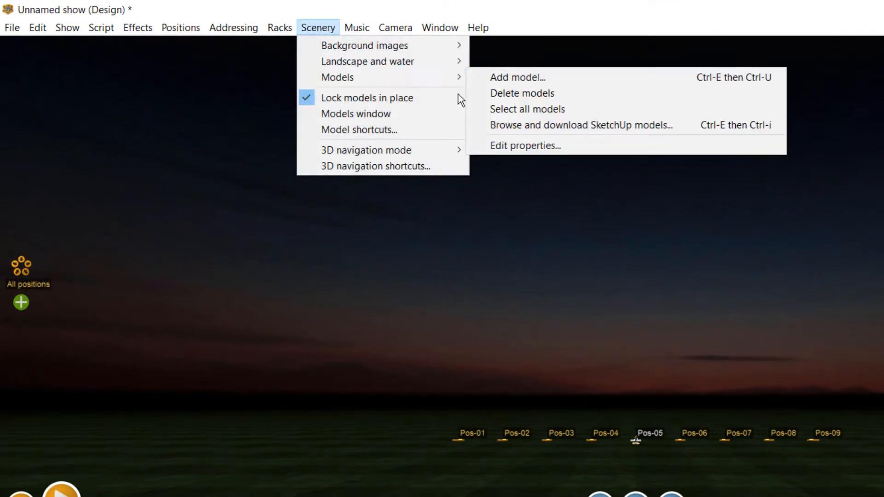
{"action": "left_click", "coordinate": [507, 77]}
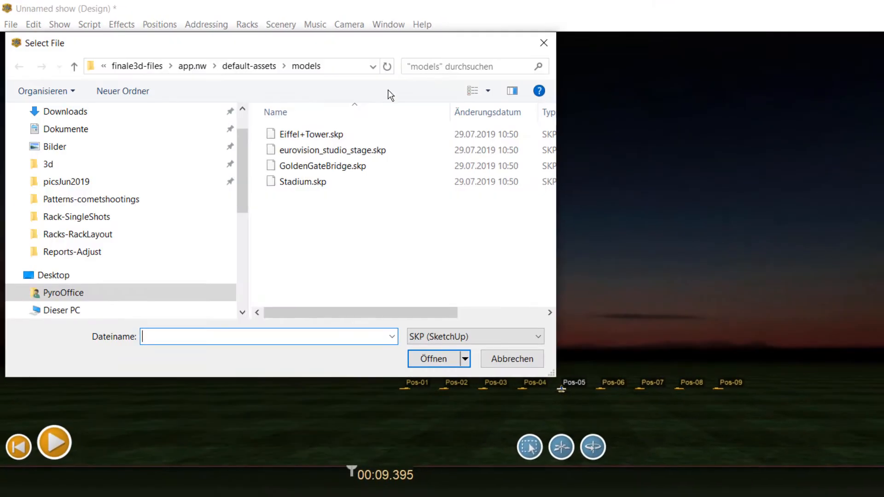
{"action": "left_click", "coordinate": [123, 110]}
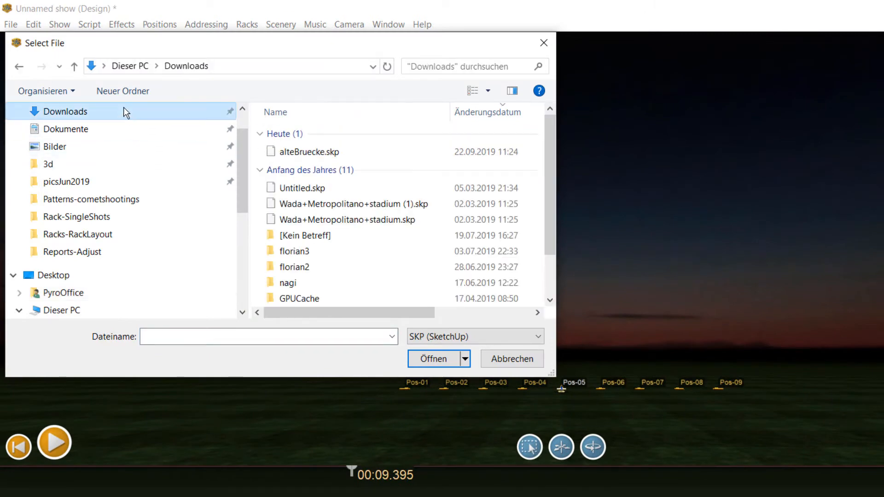
{"action": "left_click", "coordinate": [319, 153]}
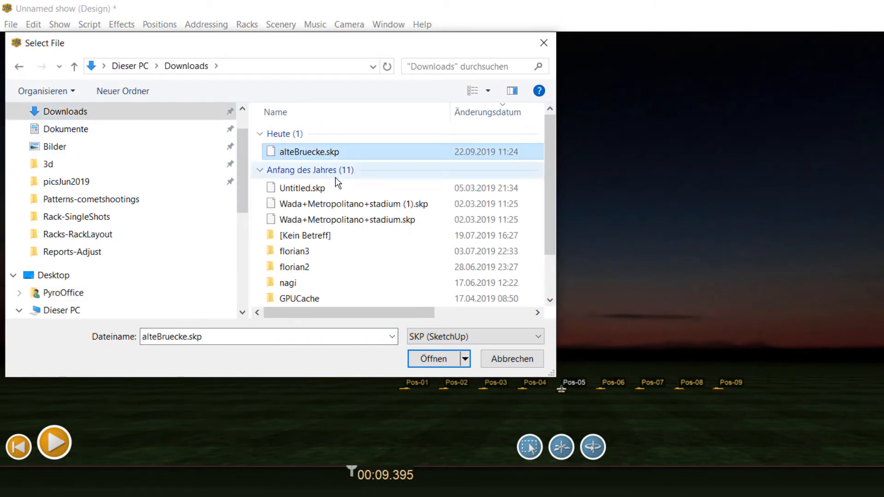
{"action": "left_click", "coordinate": [433, 358]}
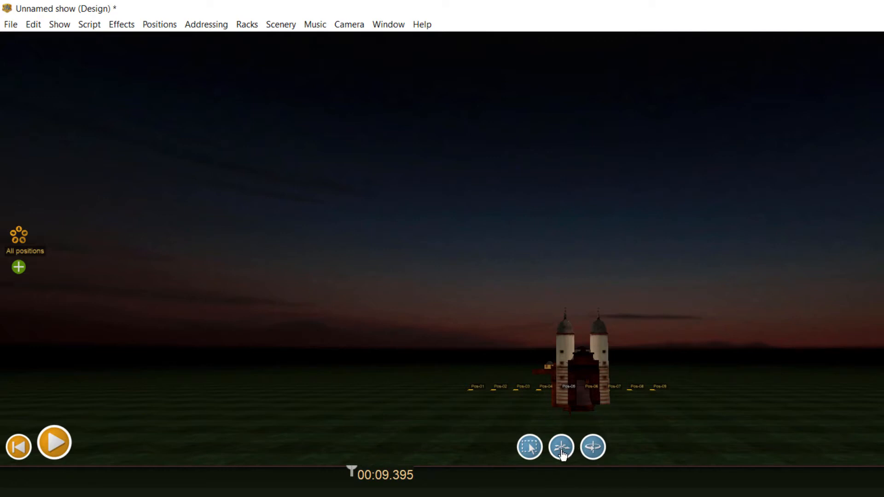
Orbit the 3D view around the bridge to inspect its placement relative to the row of firing positions.
{"action": "left_click", "coordinate": [593, 447]}
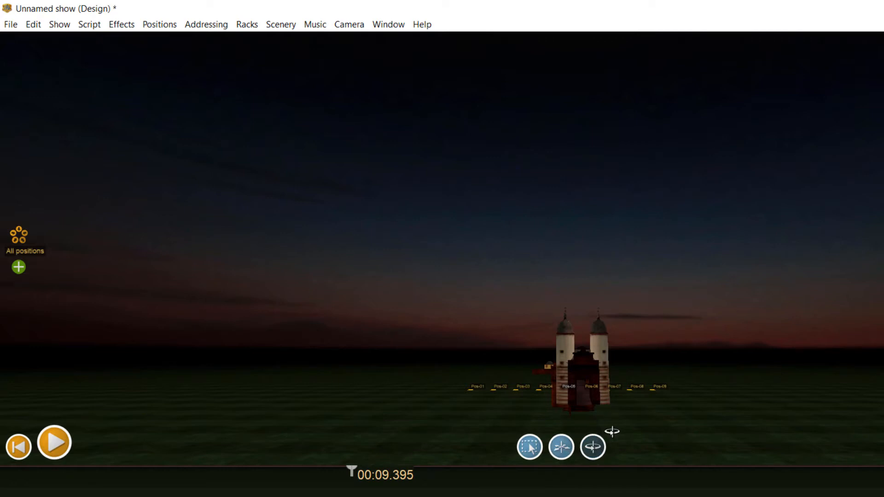
{"action": "left_click_drag", "start_coordinate": [612, 431], "coordinate": [734, 468]}
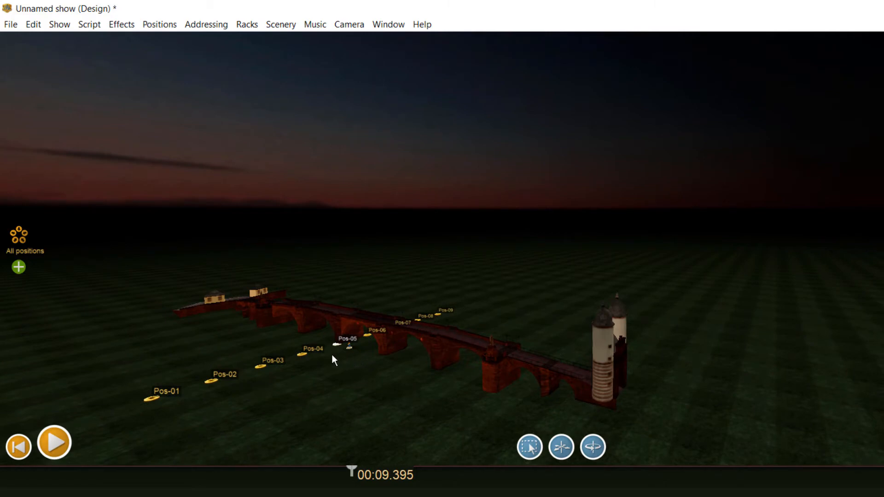
{"action": "left_click_drag", "start_coordinate": [381, 372], "coordinate": [469, 383]}
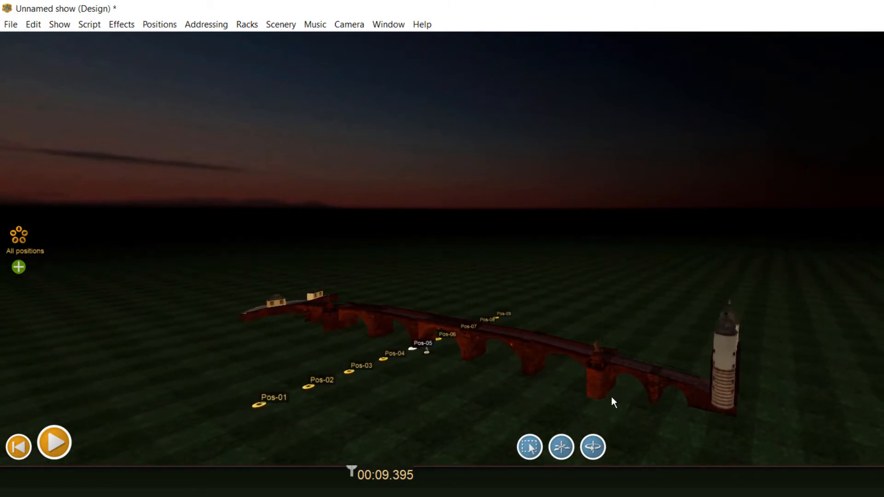
{"action": "left_click_drag", "start_coordinate": [600, 406], "coordinate": [705, 390]}
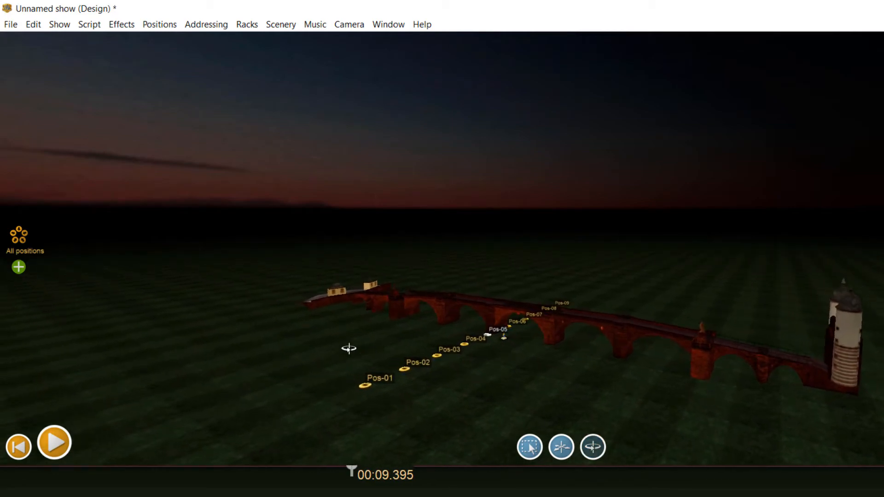
{"action": "left_click_drag", "start_coordinate": [349, 348], "coordinate": [398, 346]}
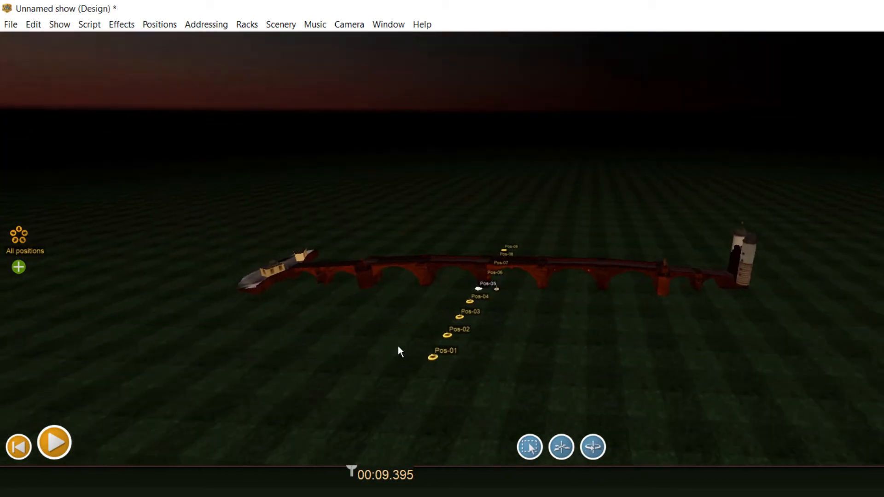
Unlock the scenery models and move the bridge clear of the row of firing positions.
{"action": "scroll", "coordinate": [397, 346], "scroll_direction": "up", "scroll_amount": 4}
{"action": "left_click_drag", "start_coordinate": [620, 322], "coordinate": [615, 356]}
{"action": "scroll", "coordinate": [614, 356], "scroll_direction": "down", "scroll_amount": 3}
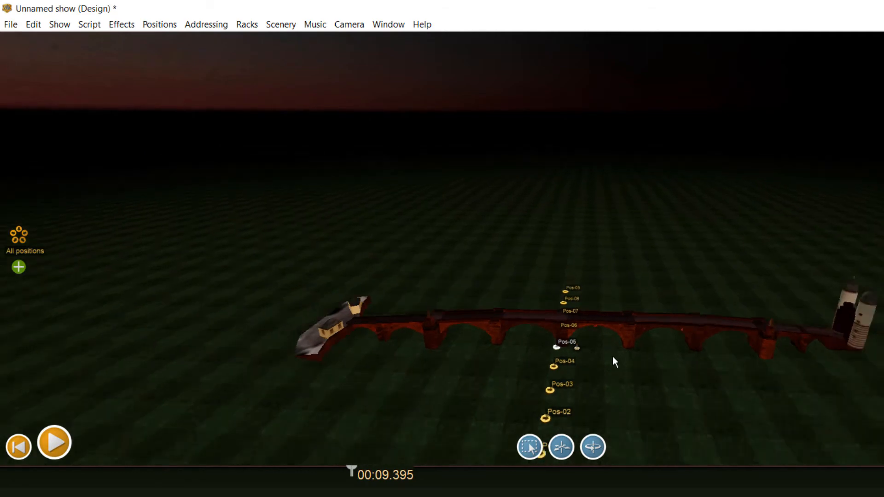
{"action": "left_click_drag", "start_coordinate": [471, 386], "coordinate": [369, 341]}
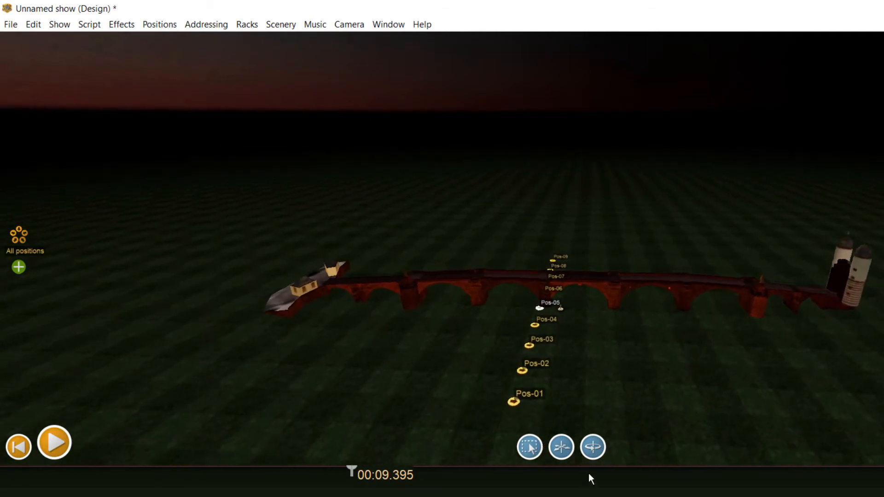
{"action": "left_click_drag", "start_coordinate": [591, 449], "coordinate": [598, 380]}
{"action": "left_click_drag", "start_coordinate": [563, 445], "coordinate": [428, 277]}
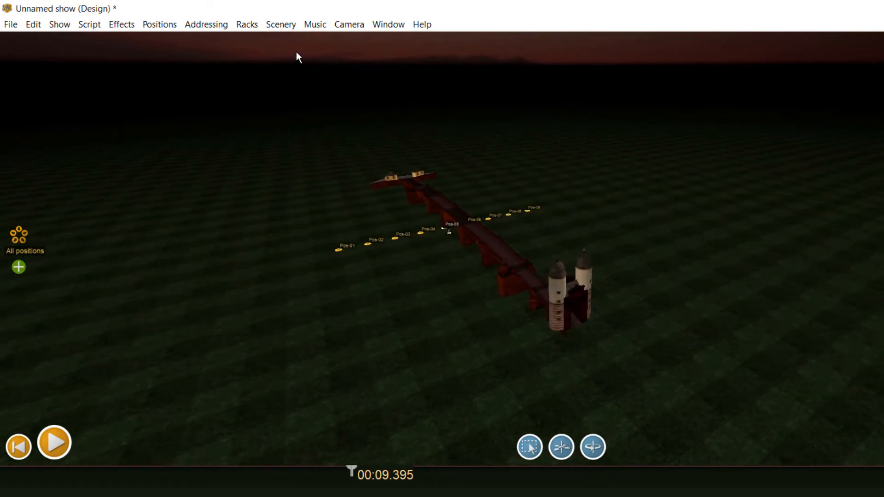
{"action": "left_click", "coordinate": [282, 26]}
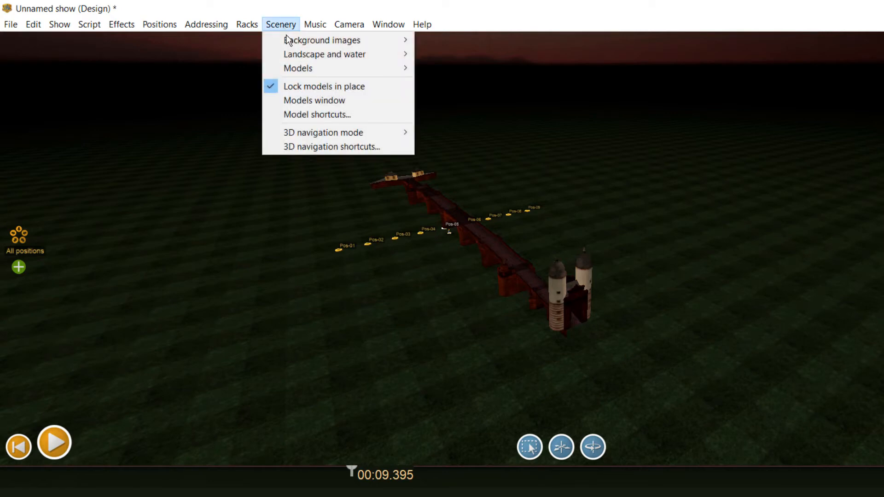
{"action": "left_click", "coordinate": [297, 86]}
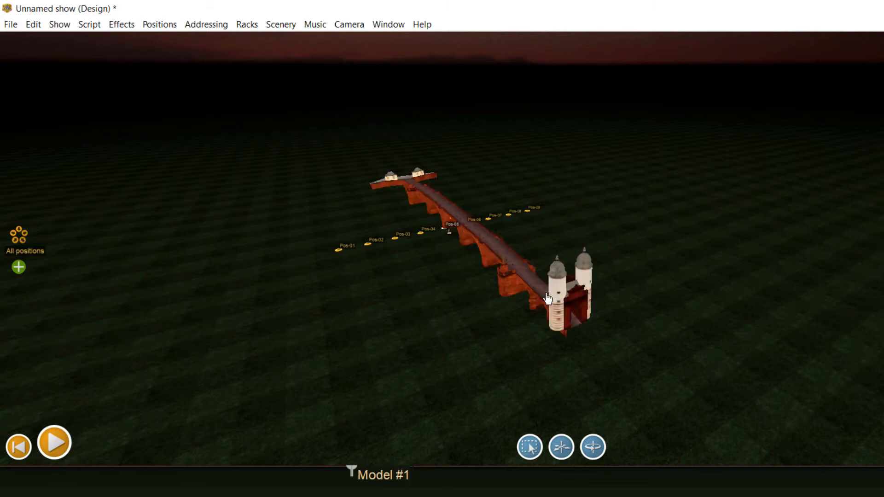
{"action": "left_click_drag", "start_coordinate": [556, 300], "coordinate": [739, 246]}
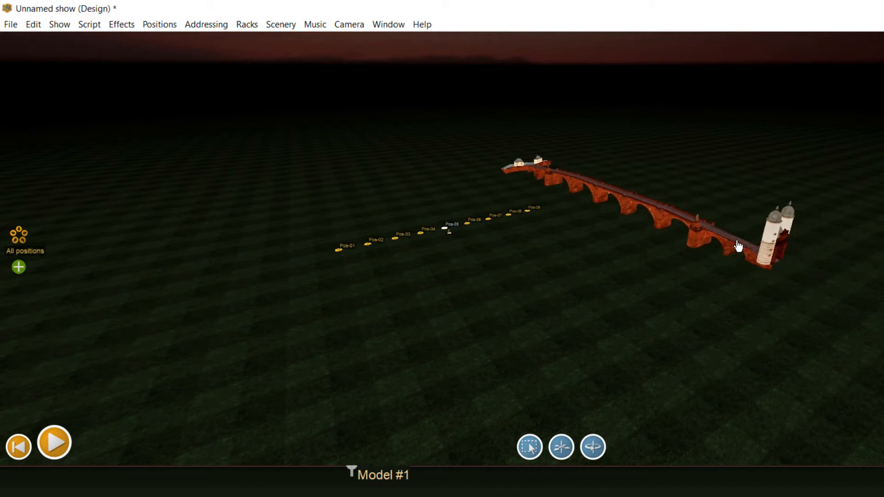
Rotate the bridge model horizontally so its long side with the arches faces the camera.
{"action": "right_click", "coordinate": [739, 252]}
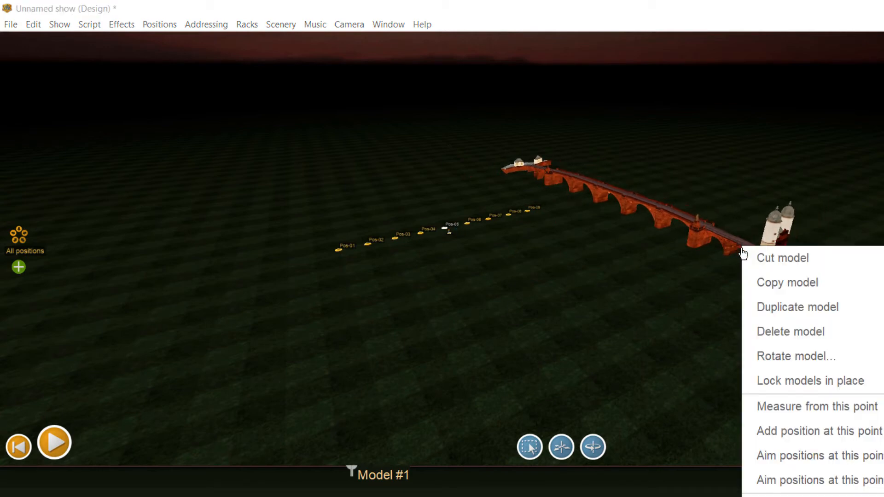
{"action": "left_click", "coordinate": [786, 356]}
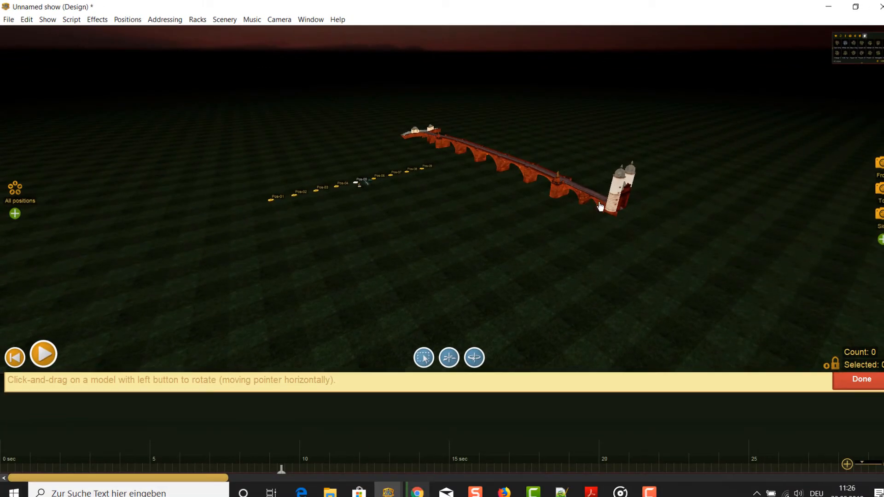
{"action": "left_click_drag", "start_coordinate": [598, 203], "coordinate": [558, 229]}
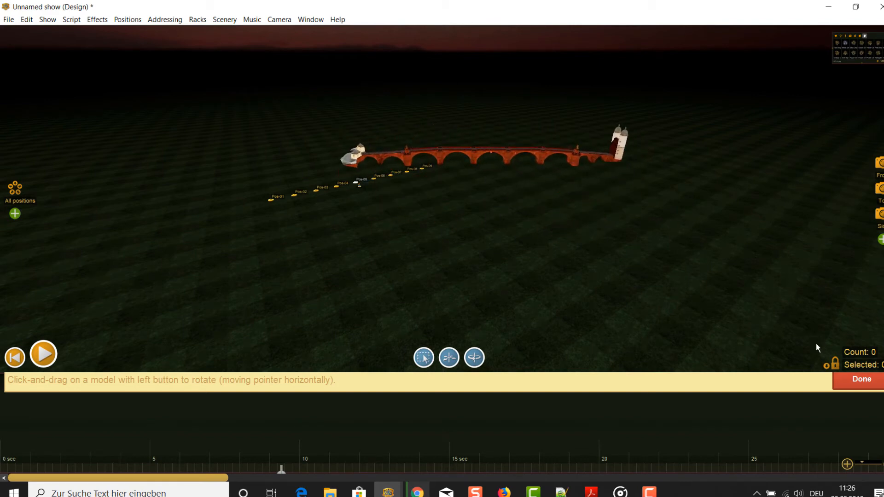
{"action": "left_click", "coordinate": [850, 383]}
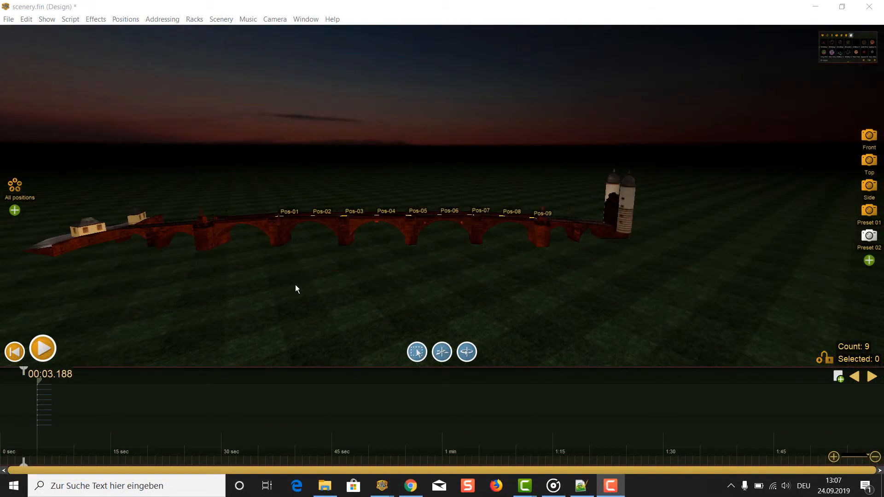
Add a firing position on the ground in front of the bridge and move it onto the deck between the left pier and Pos-01.
{"action": "right_click", "coordinate": [283, 288]}
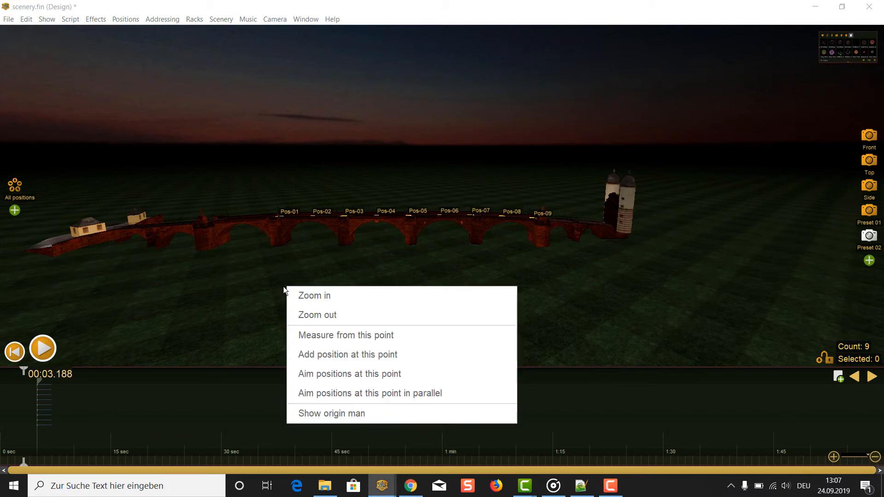
{"action": "left_click", "coordinate": [313, 354]}
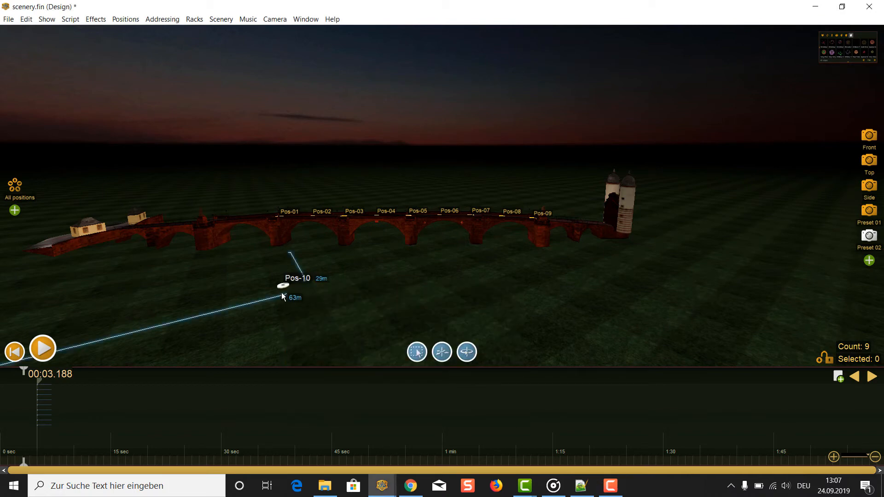
{"action": "mouse_move", "coordinate": [282, 290]}
{"action": "left_mouse_down"}
{"action": "mouse_move", "coordinate": [276, 238]}
{"action": "mouse_move", "coordinate": [222, 231]}
{"action": "left_mouse_up"}
{"action": "mouse_move", "coordinate": [221, 238]}
{"action": "left_mouse_down"}
{"action": "mouse_move", "coordinate": [230, 252]}
{"action": "mouse_move", "coordinate": [233, 223]}
{"action": "mouse_move", "coordinate": [223, 222]}
{"action": "left_mouse_up"}
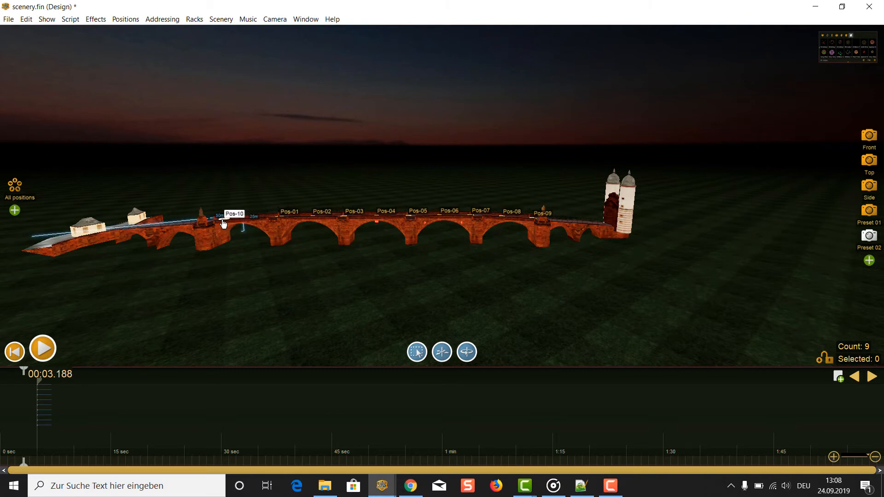
Check the new position's placement in the Top camera view and review the options for dragging positions.
{"action": "left_click", "coordinate": [868, 159]}
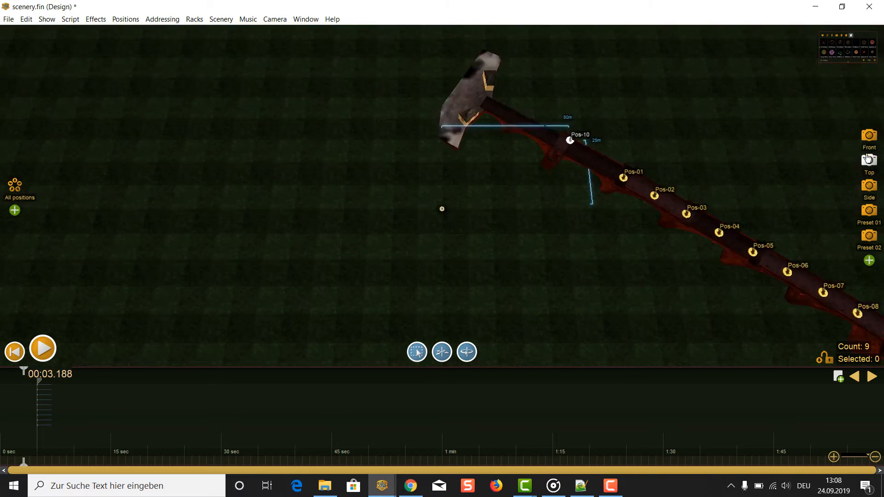
{"action": "left_click", "coordinate": [125, 19]}
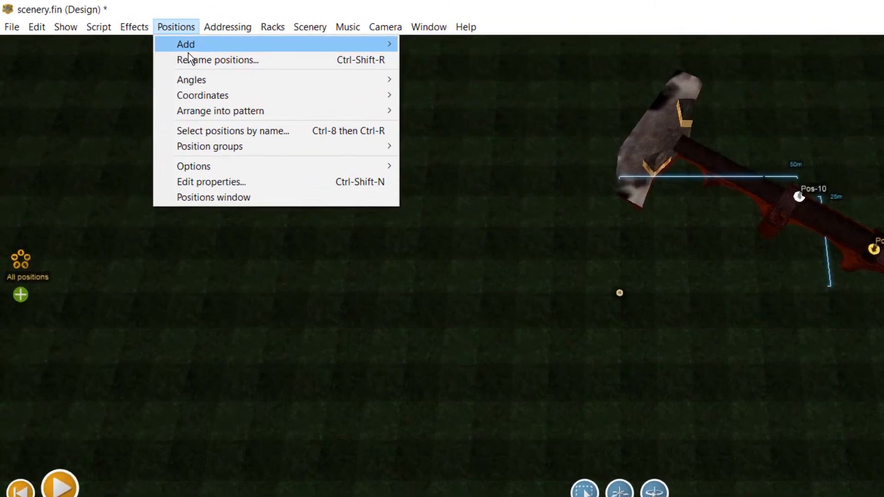
{"action": "mouse_move", "coordinate": [258, 202]}
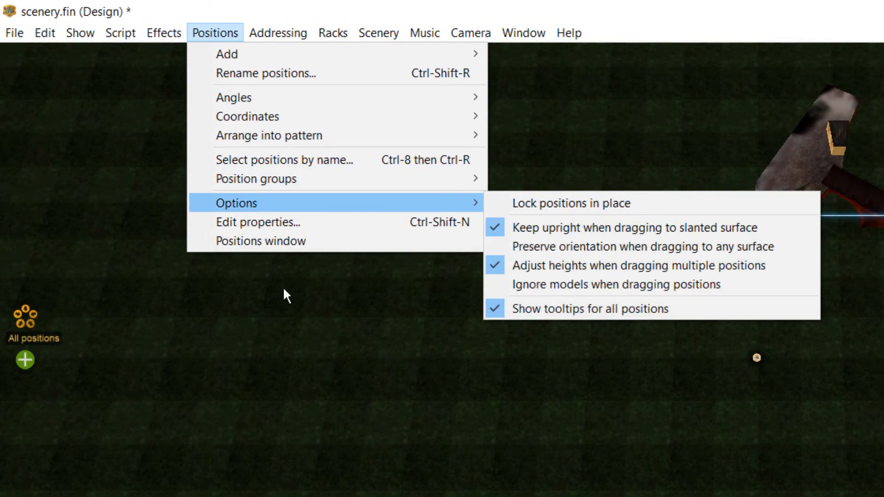
{"action": "left_click", "coordinate": [325, 417]}
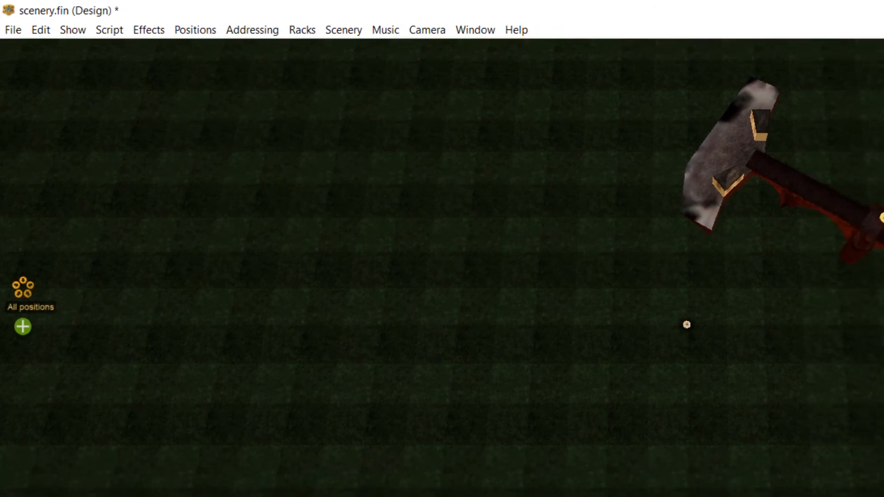
From the Preset 02 camera view, draw a river of small-area water from the foreground under the arches to behind the bridge.
{"action": "left_click", "coordinate": [870, 237]}
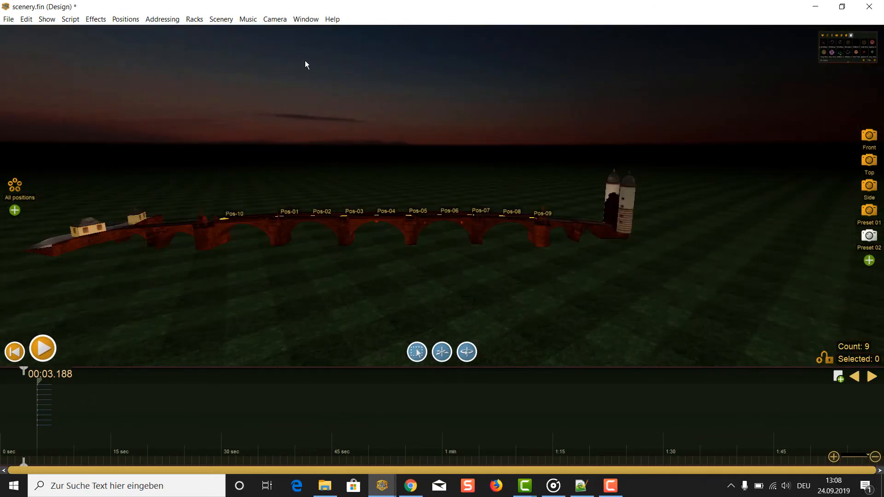
{"action": "left_click", "coordinate": [222, 19]}
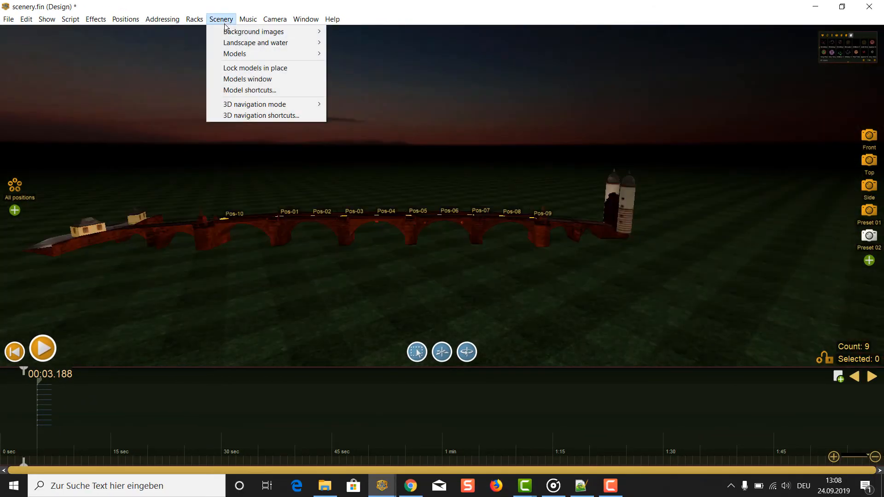
{"action": "mouse_move", "coordinate": [237, 42]}
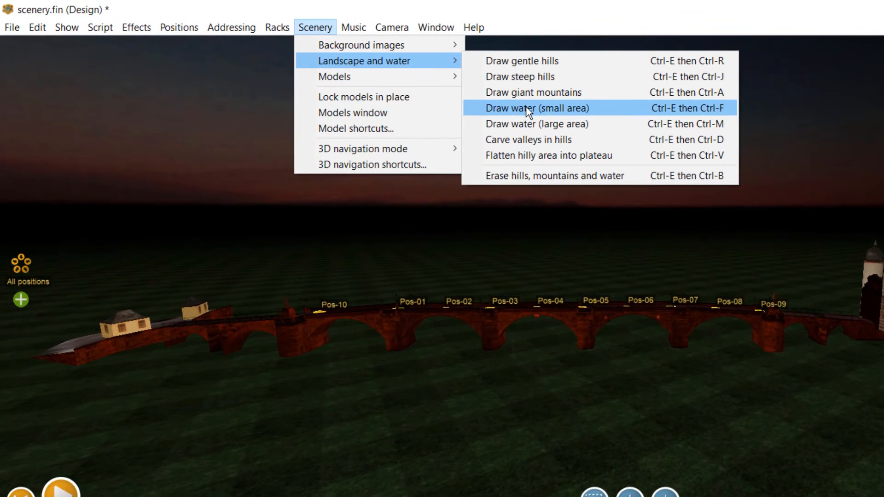
{"action": "left_click", "coordinate": [368, 76]}
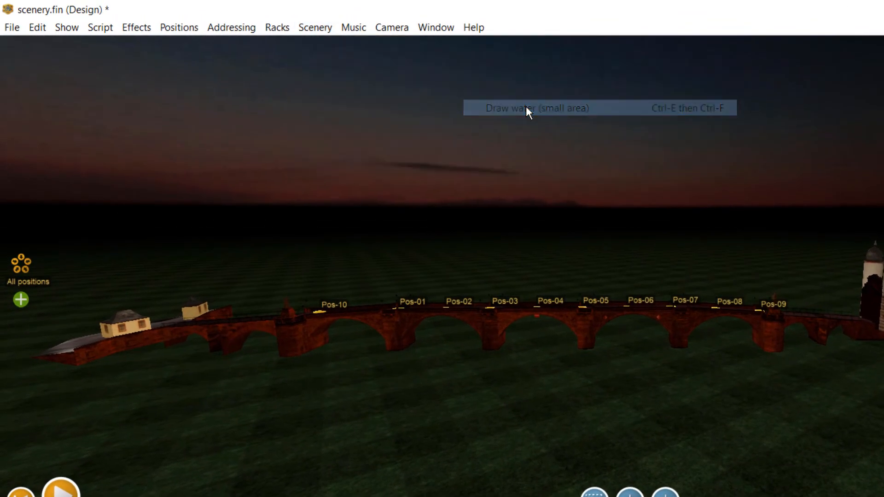
{"action": "left_click", "coordinate": [526, 359]}
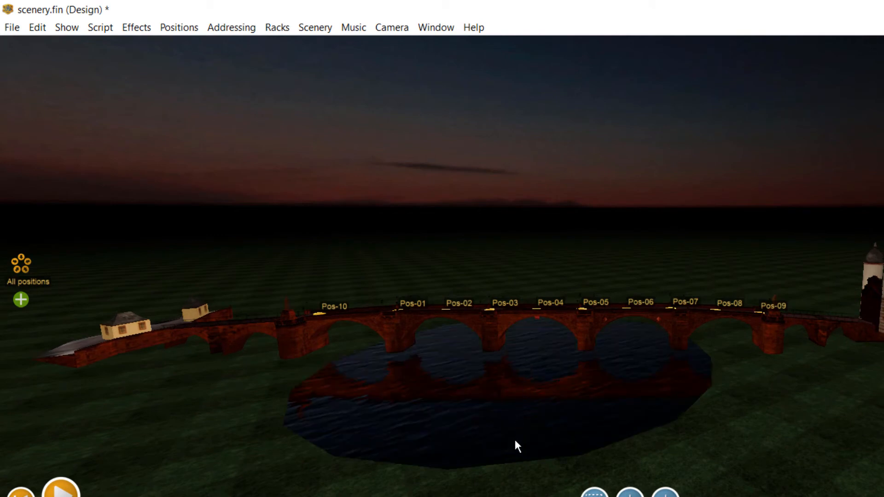
{"action": "left_click", "coordinate": [516, 467]}
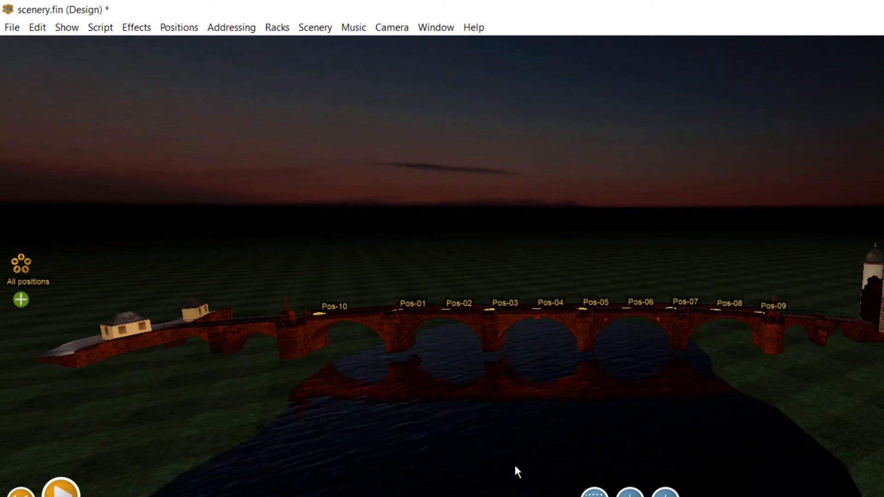
{"action": "left_click", "coordinate": [527, 292]}
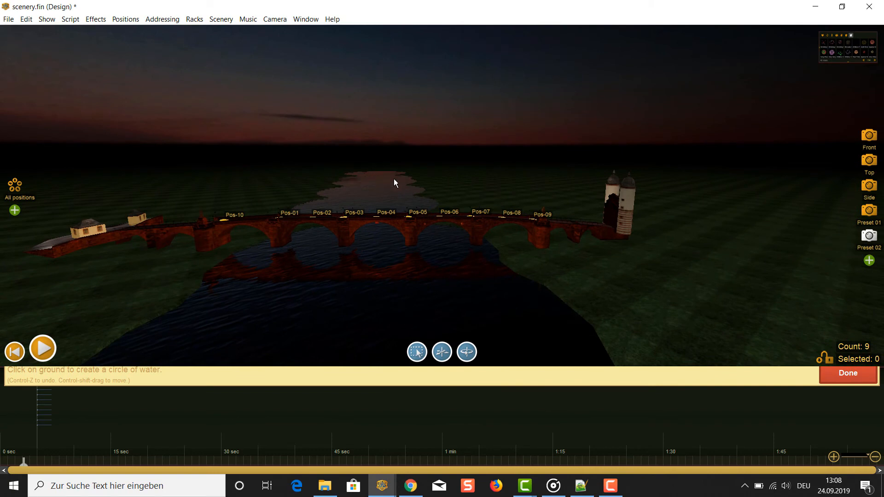
{"action": "left_click", "coordinate": [827, 376]}
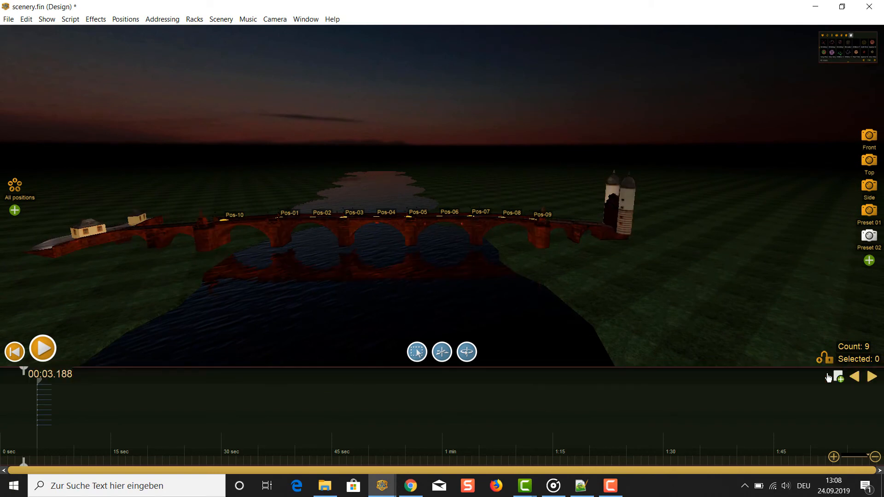
Play the show, stop it, and scrub back to 00:05.672 to examine the fireworks and their reflections in the water.
{"action": "left_click", "coordinate": [44, 349]}
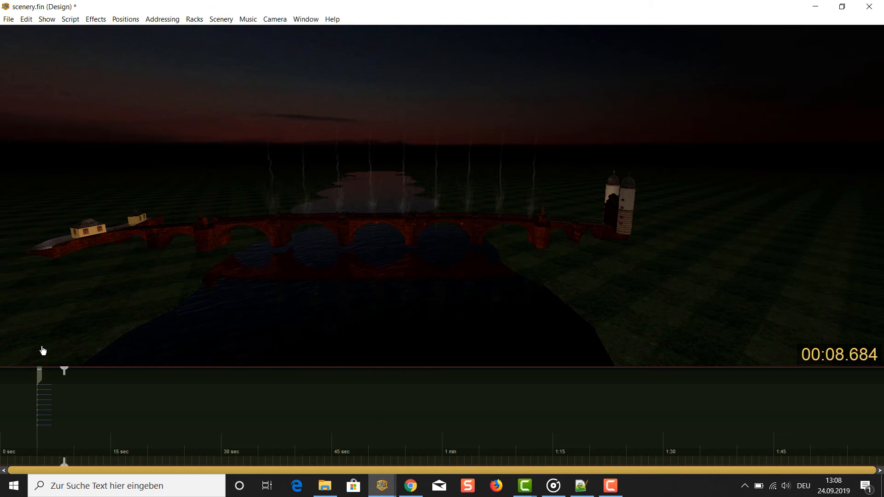
{"action": "left_click", "coordinate": [44, 350]}
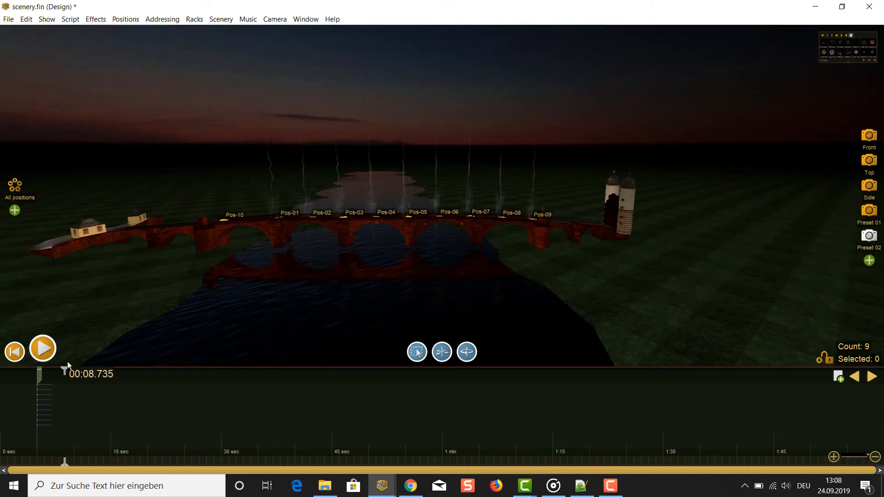
{"action": "left_click_drag", "start_coordinate": [67, 364], "coordinate": [43, 372]}
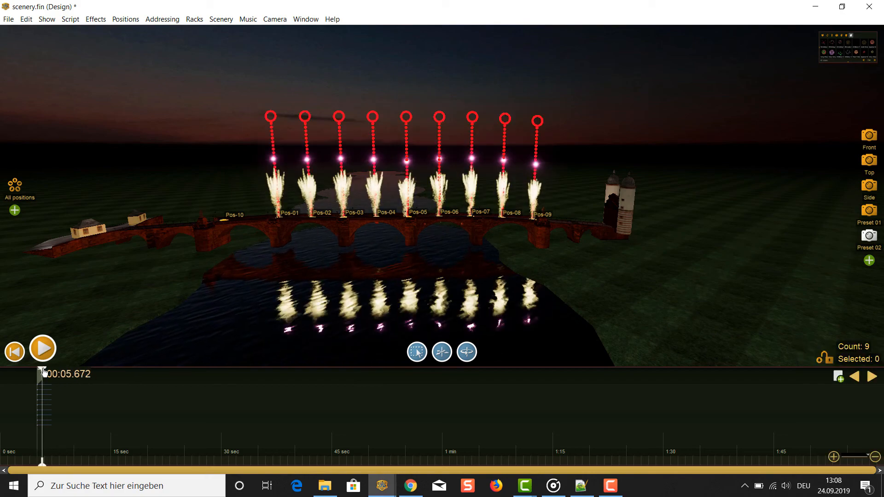
Draw gentle hills on the riverbank near the bridge's twin towers, building them up in several passes.
{"action": "left_click", "coordinate": [220, 19]}
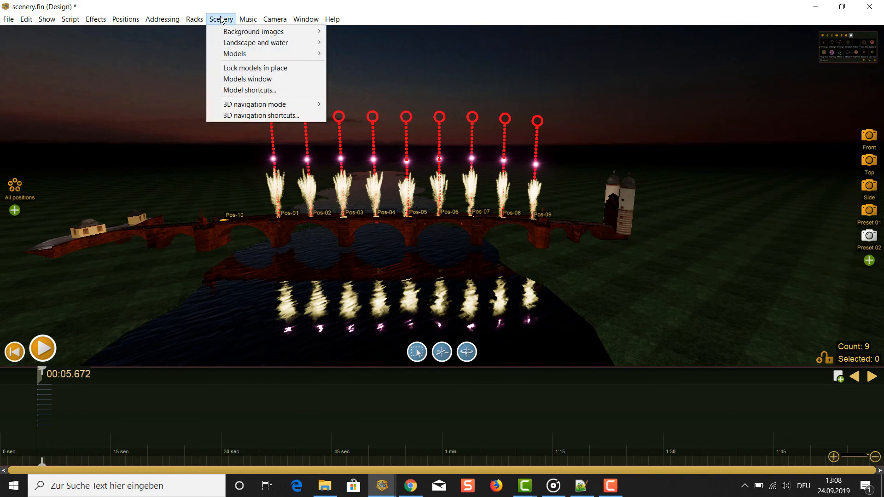
{"action": "mouse_move", "coordinate": [230, 42]}
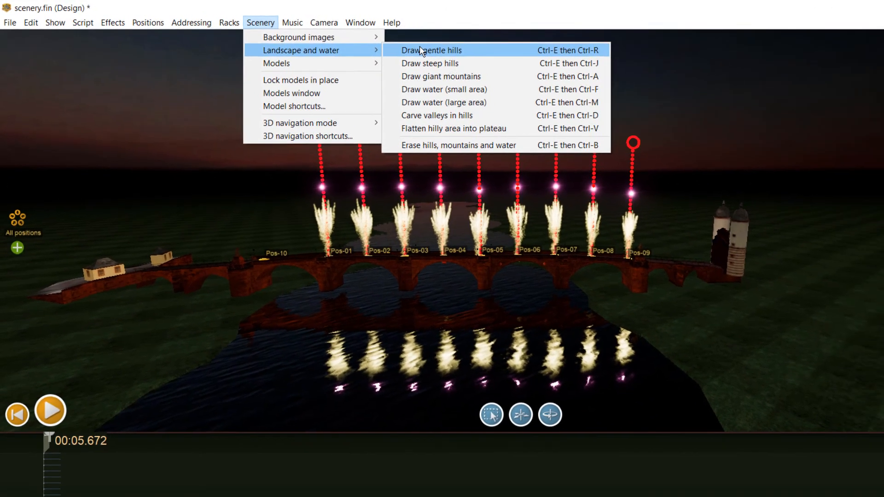
{"action": "left_click", "coordinate": [458, 54]}
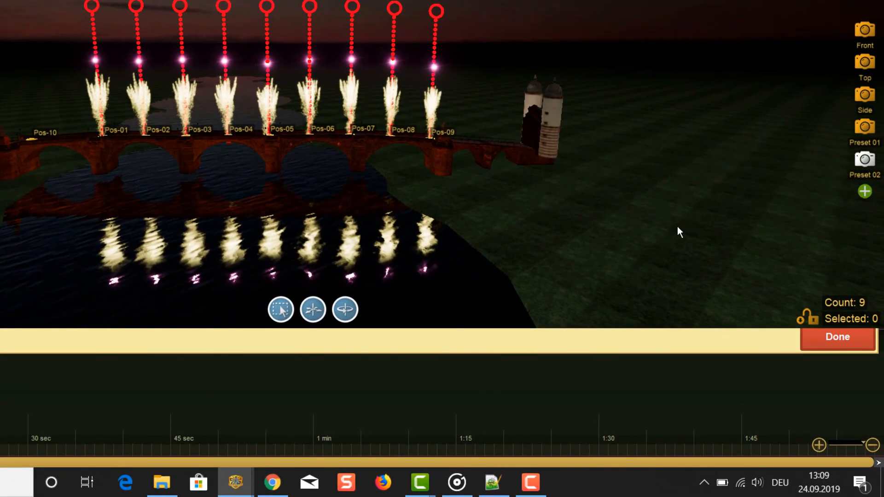
{"action": "left_click", "coordinate": [696, 200]}
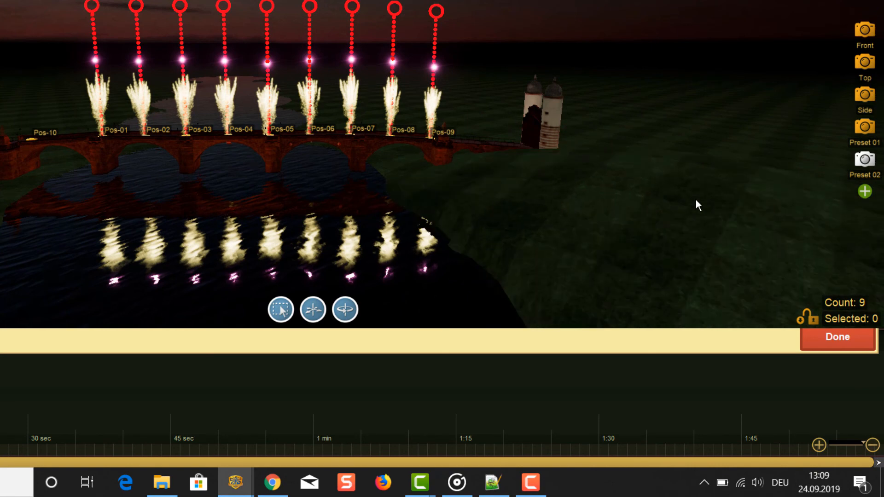
{"action": "left_click", "coordinate": [697, 201]}
{"action": "left_click", "coordinate": [701, 189]}
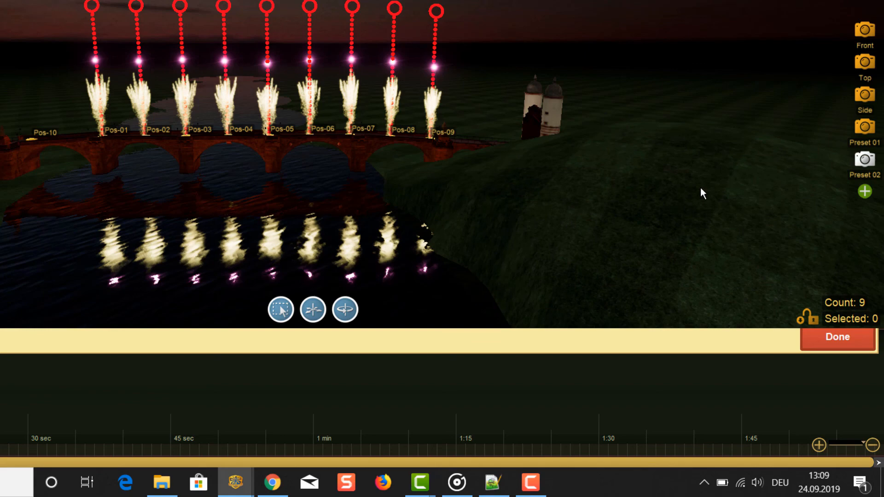
{"action": "left_click", "coordinate": [701, 189]}
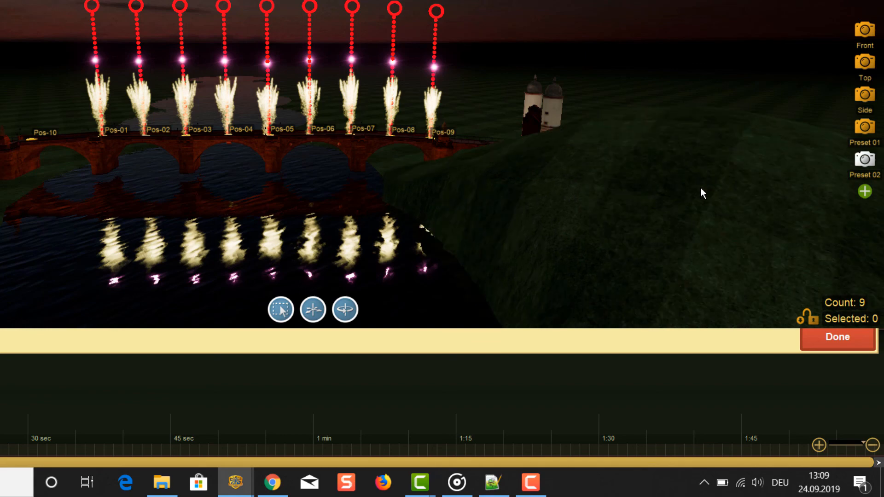
{"action": "left_click", "coordinate": [832, 349]}
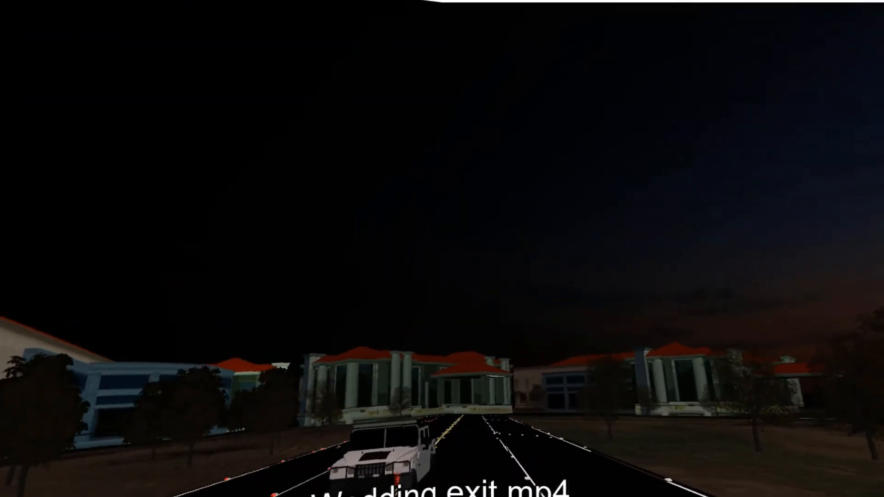